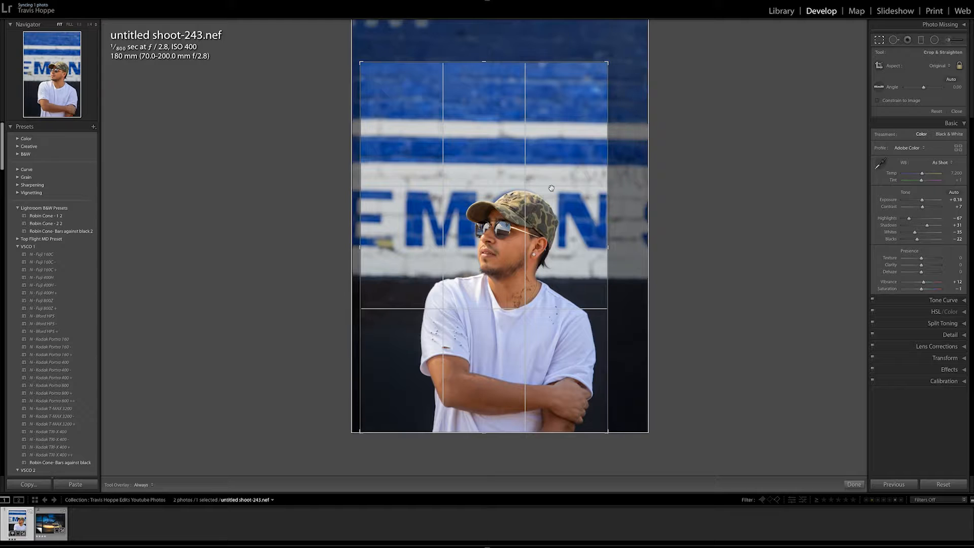
Reposition the photo within the crop frame so the man sits slightly further right, and apply the crop.
left_click_drag(549, 206, 558, 207)
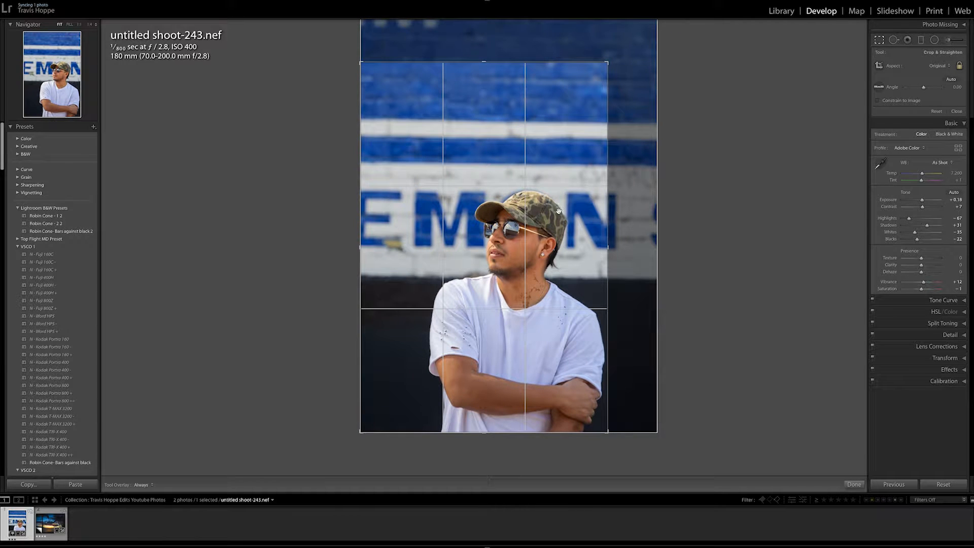
key("Return")
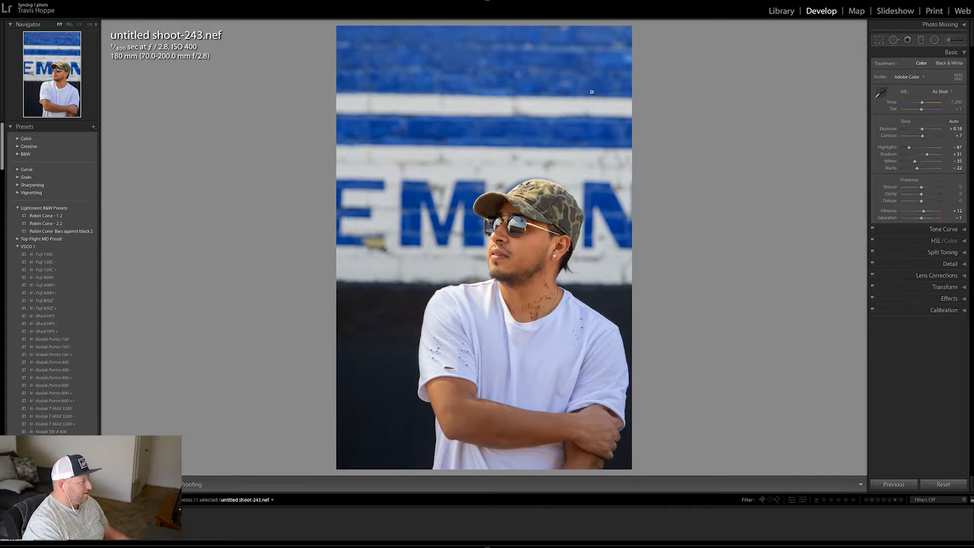
Raise the saturation of the blue wall (Blue +36, Purple +7) and the camouflage cap (Yellow +11, Green +8) with targeted adjustment.
left_click(934, 241)
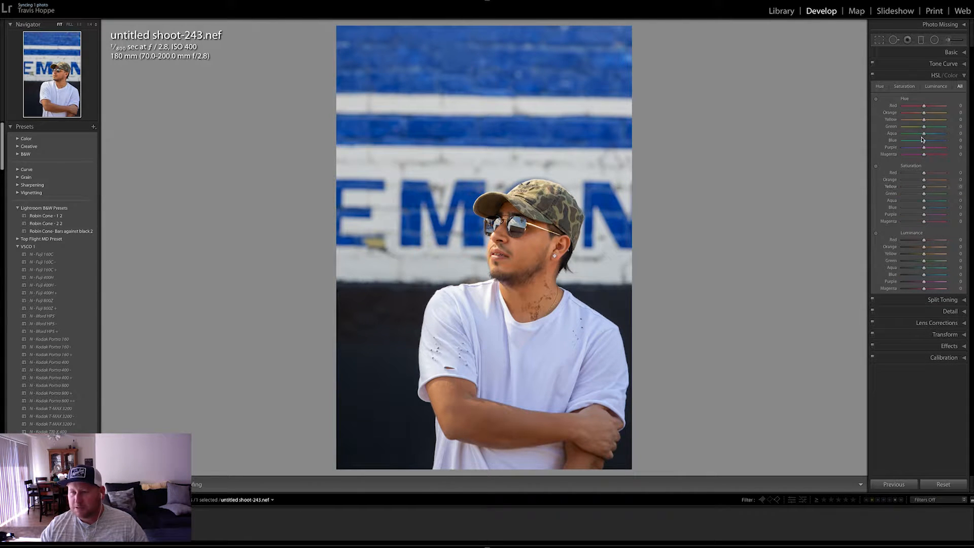
left_click(875, 166)
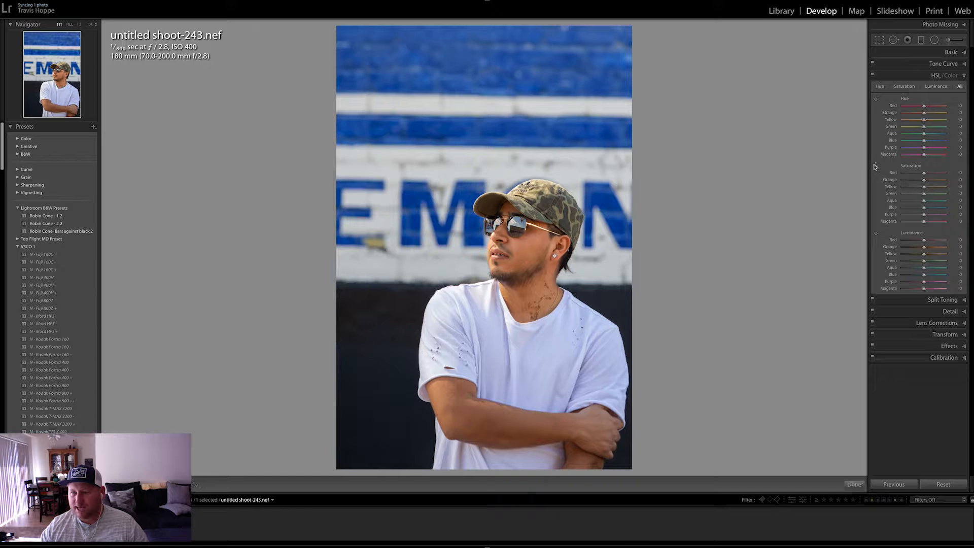
left_click_drag(475, 83, 475, 69)
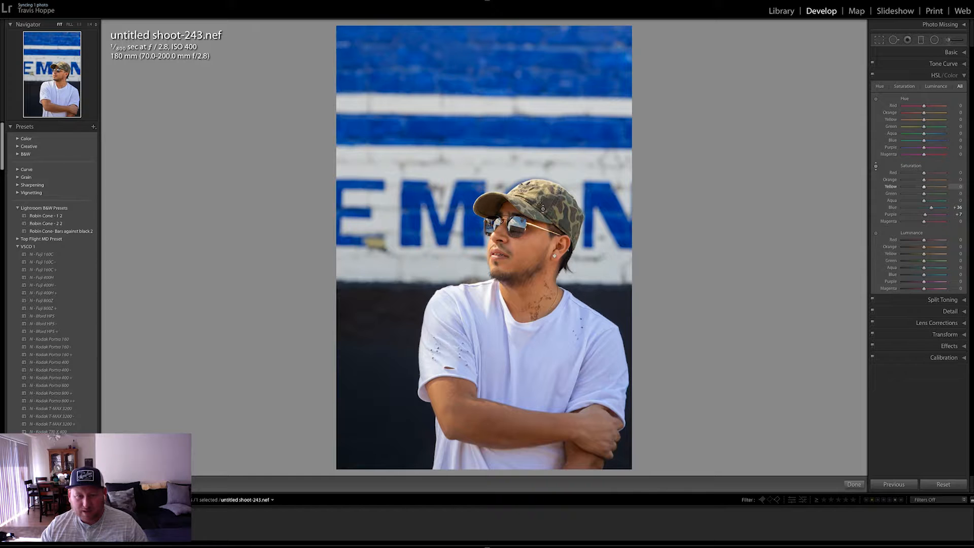
left_click_drag(543, 200, 543, 198)
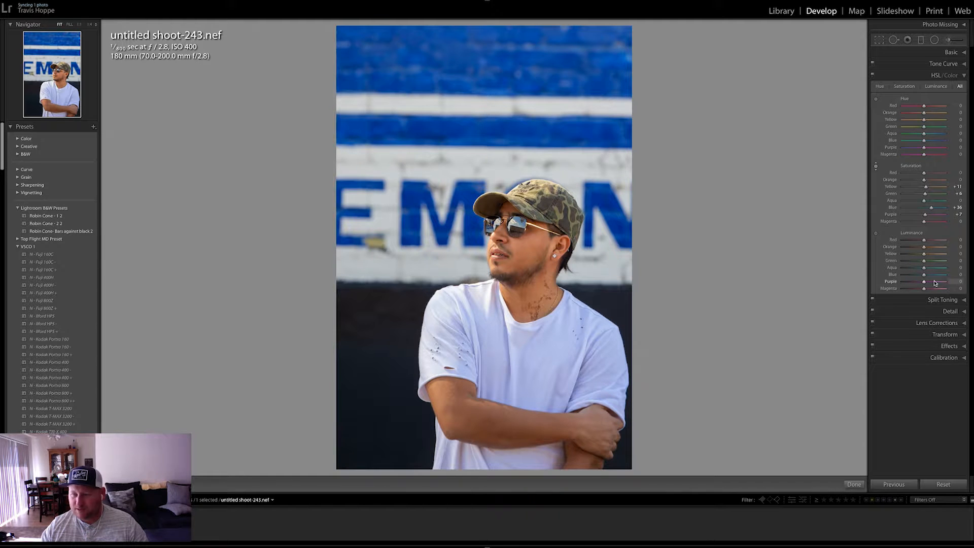
Lift the black point of the RGB tone curve and slightly raise its shadow and highlight points.
left_click(945, 299)
left_click(937, 64)
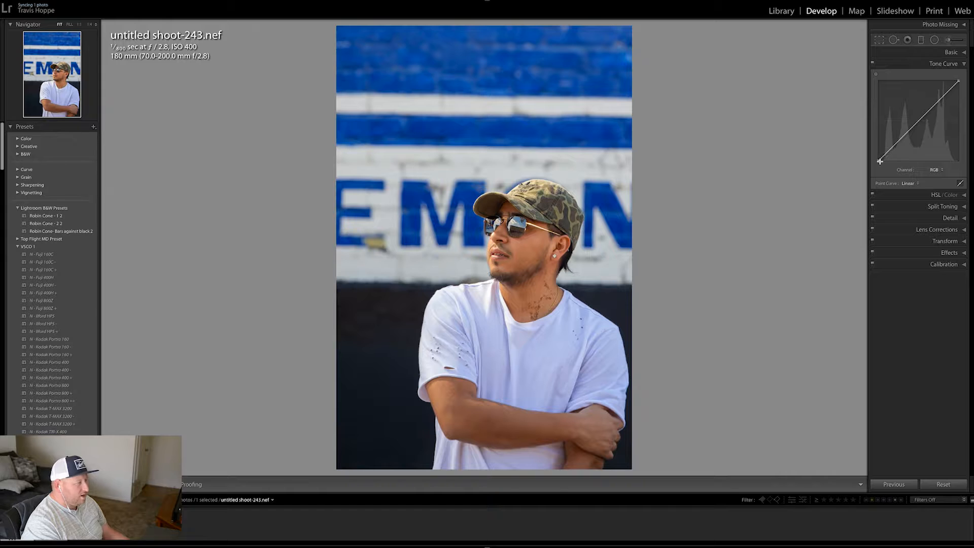
left_click_drag(878, 163, 873, 156)
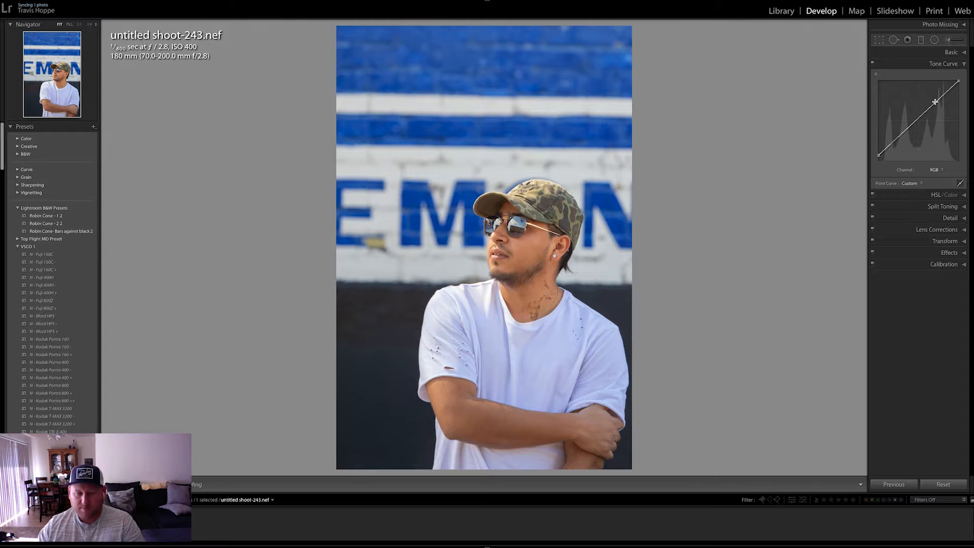
left_click_drag(895, 143, 894, 139)
key("backslash")
key("backslash")
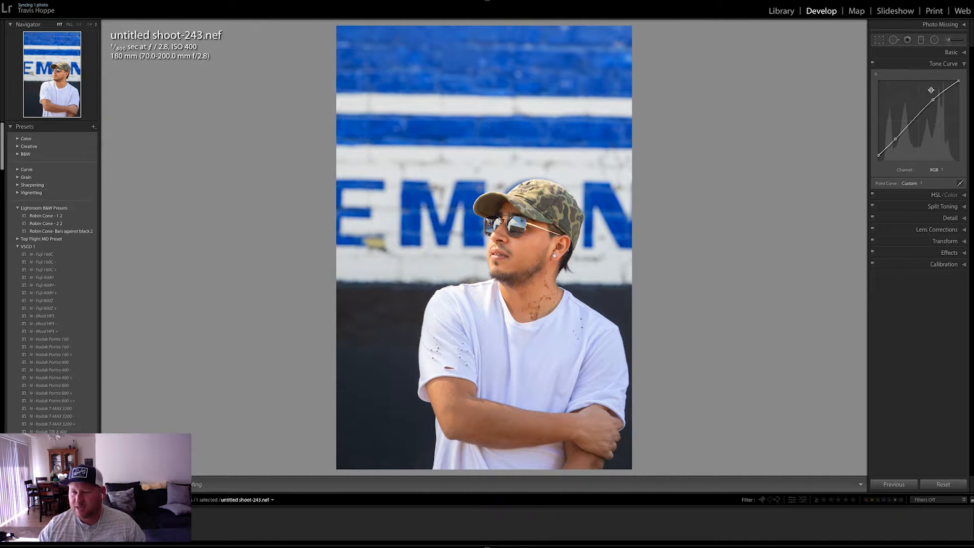
Warm the white balance temperature to 8,400 and set clarity to +50 and vibrance to +22.
left_click(950, 53)
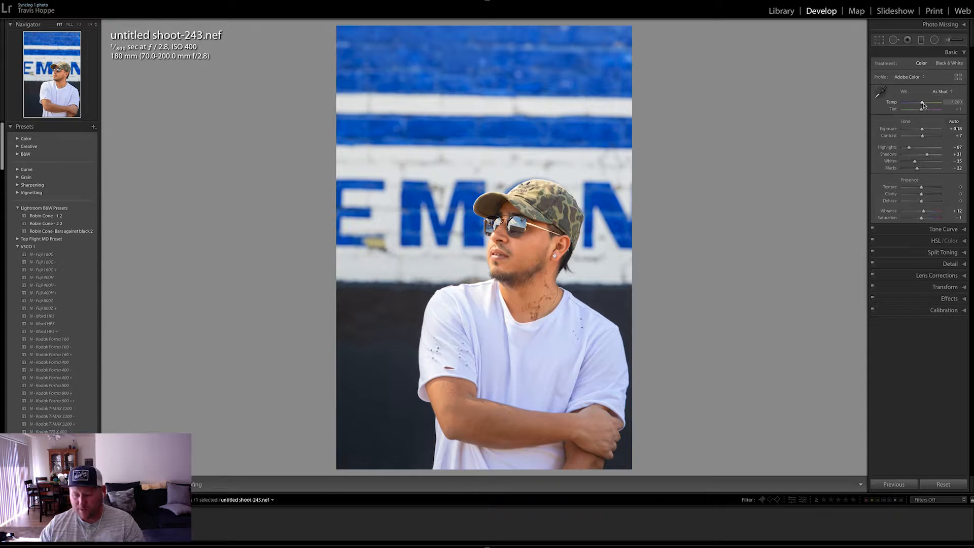
left_click_drag(923, 105, 926, 104)
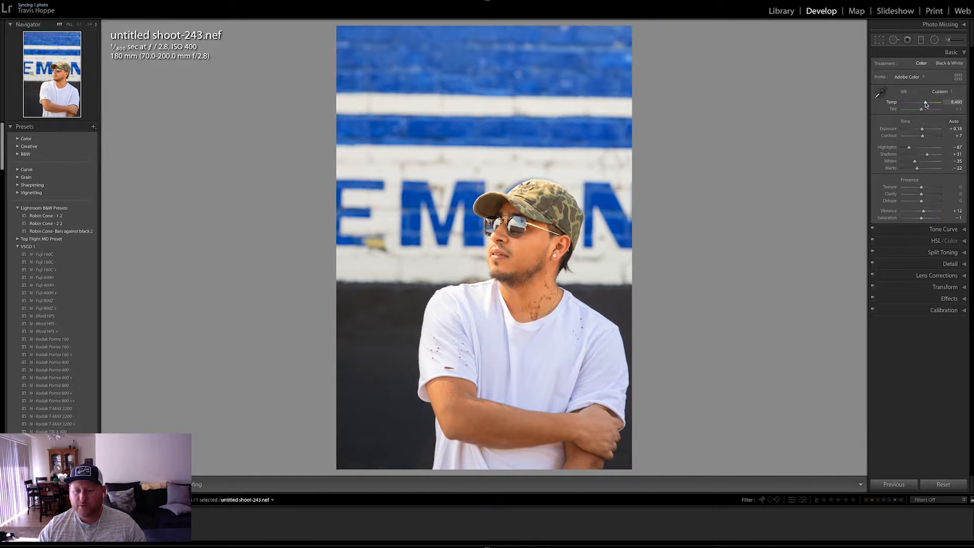
left_click_drag(923, 213, 931, 195)
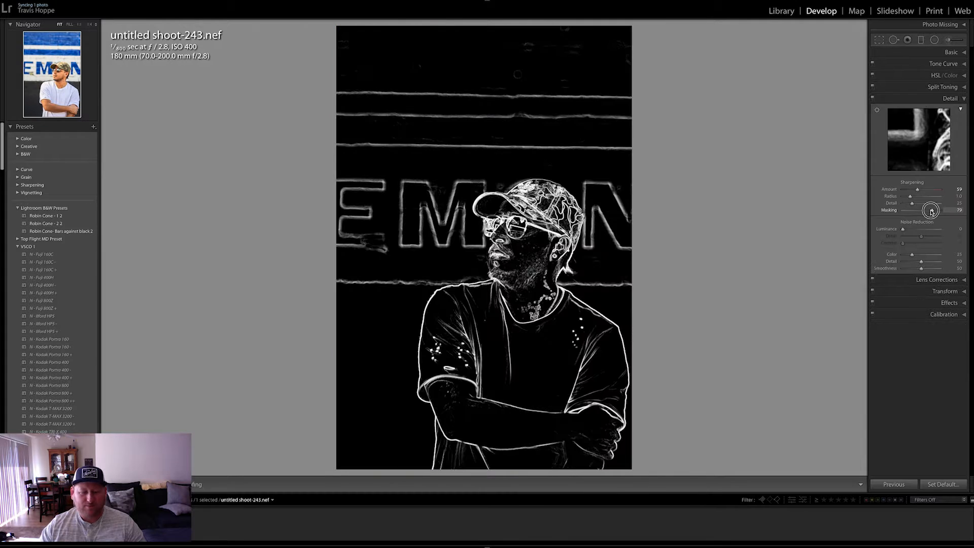
Sharpen the photo with an amount of 59 and edge masking of 78.
left_click_drag(926, 209, 923, 209)
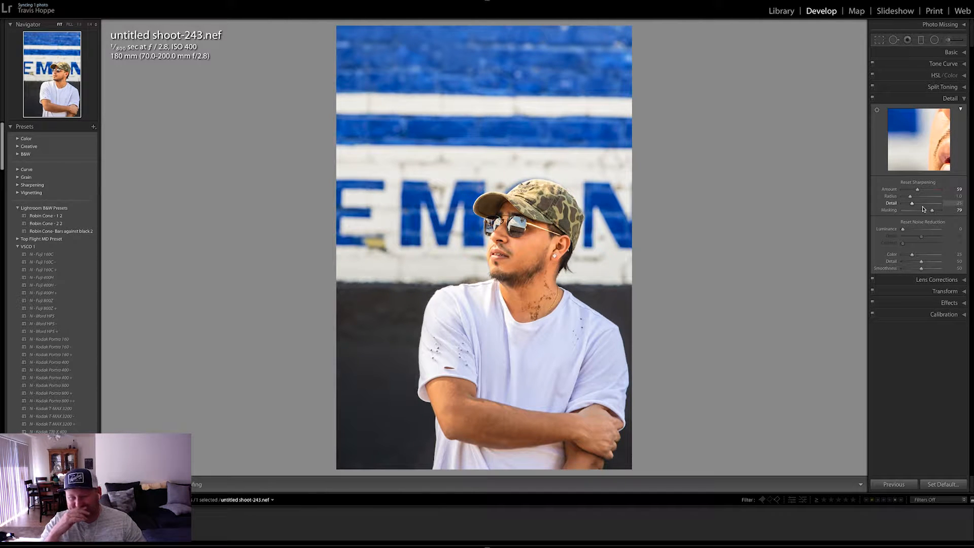
left_click_drag(930, 210, 931, 211)
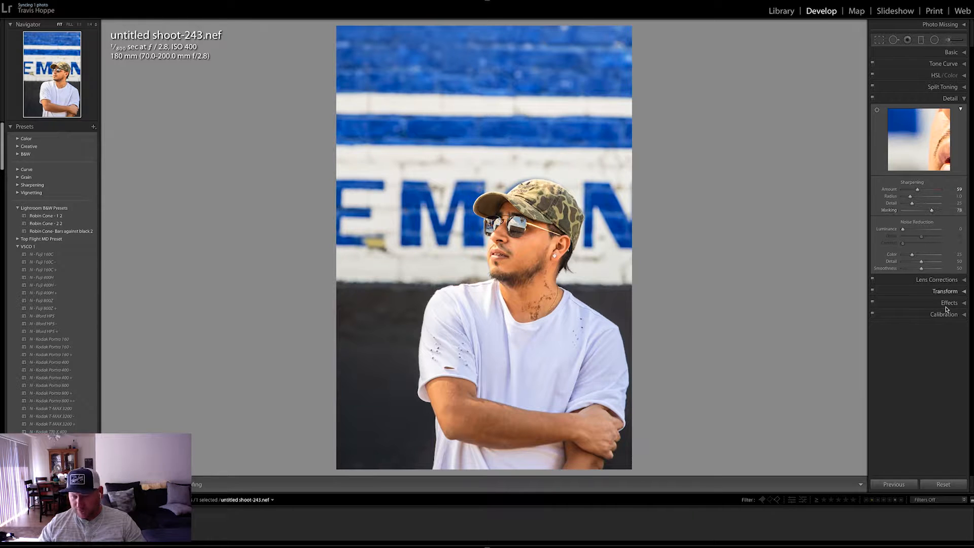
Enable chromatic aberration removal and the lens profile corrections for the photo.
left_click(945, 278)
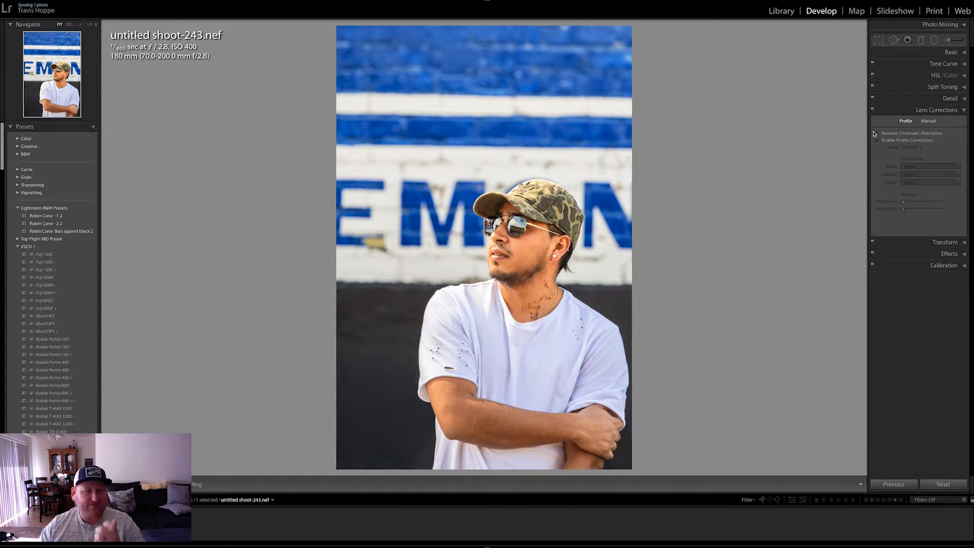
left_click(875, 134)
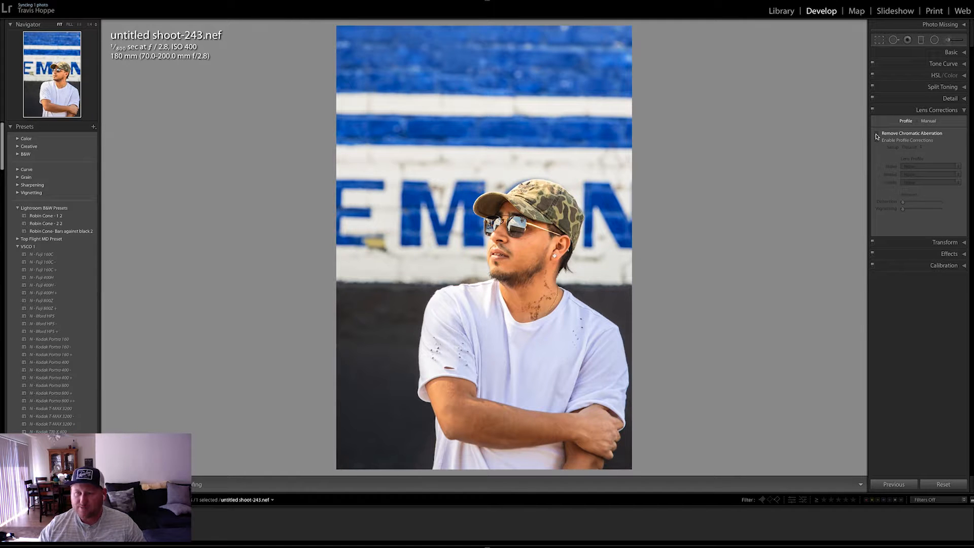
left_click(878, 141)
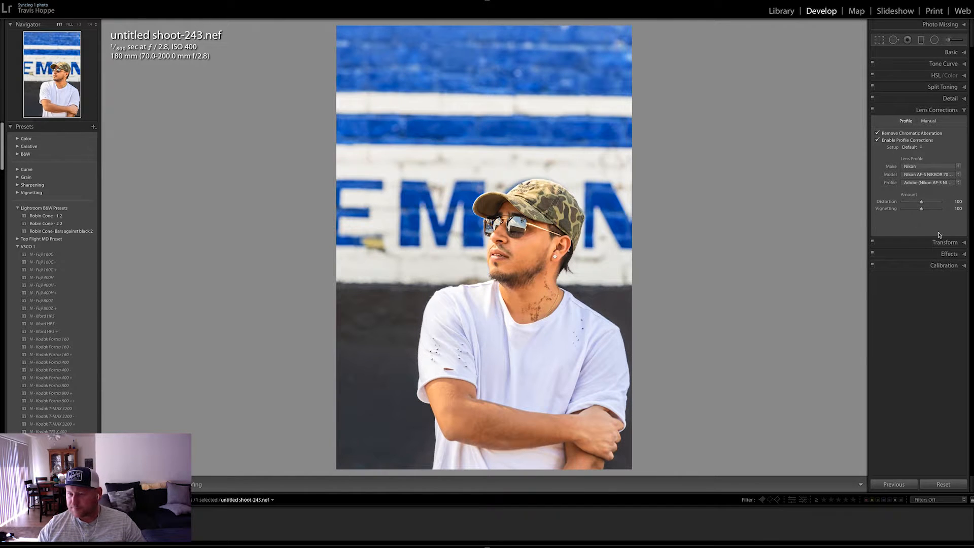
Add a dark post-crop vignette with an amount of -26.
left_click(946, 252)
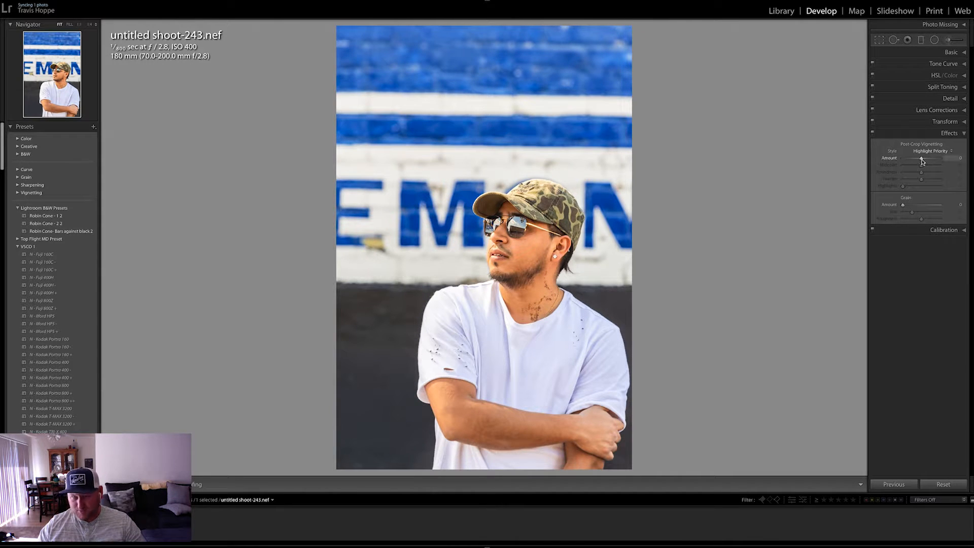
left_click_drag(921, 158, 917, 160)
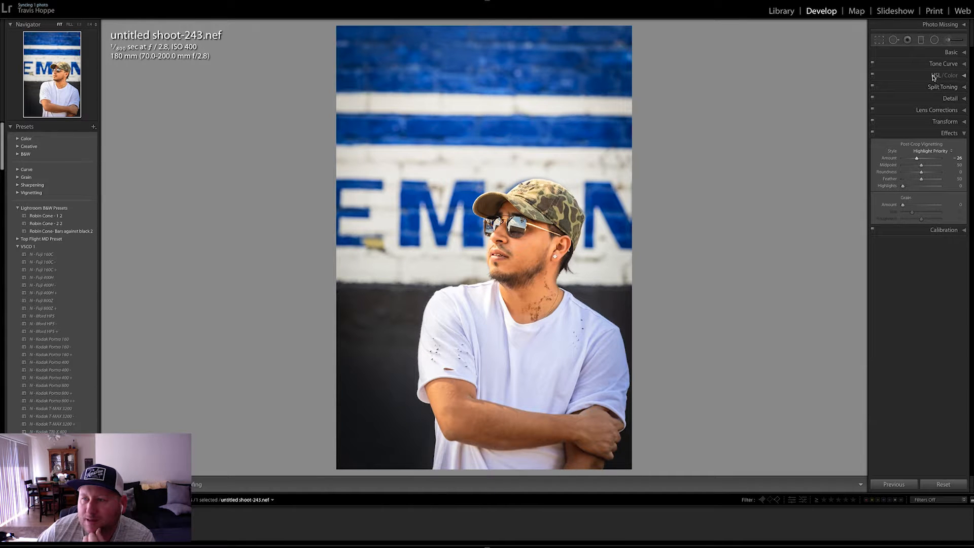
Set the highlights to -63 and the whites to -41.
left_click(950, 52)
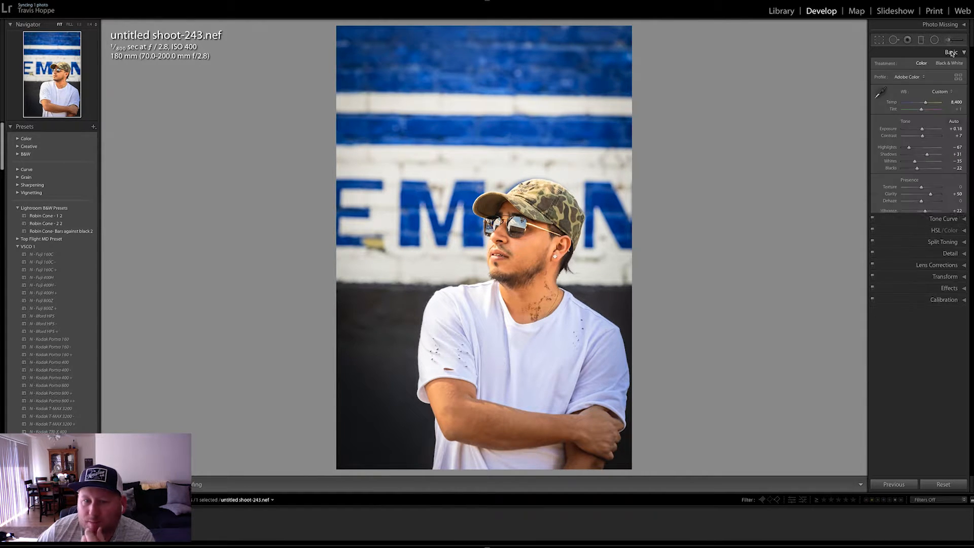
left_click_drag(908, 147, 910, 147)
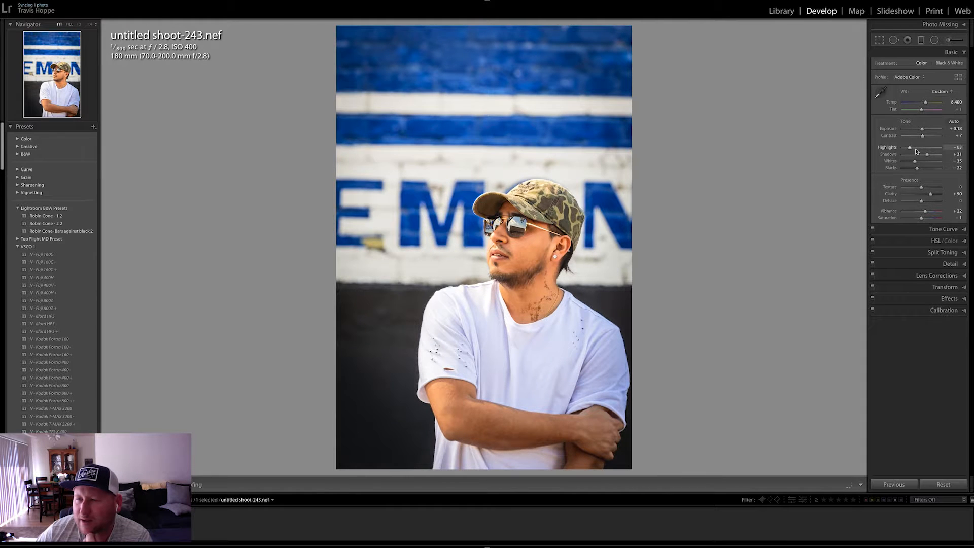
left_click_drag(914, 161, 913, 163)
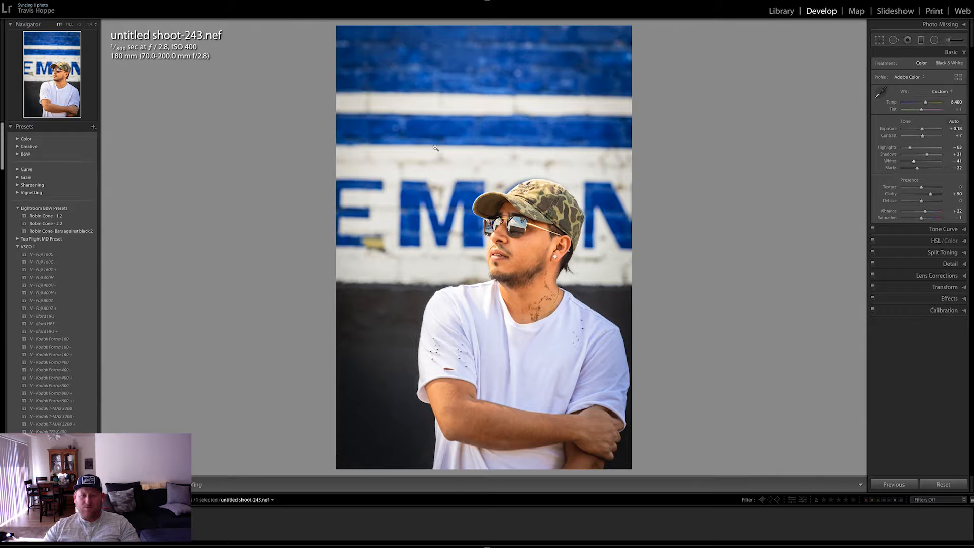
Straighten the photo along the horizontal paint stripe on the wall and apply the crop.
key("r")
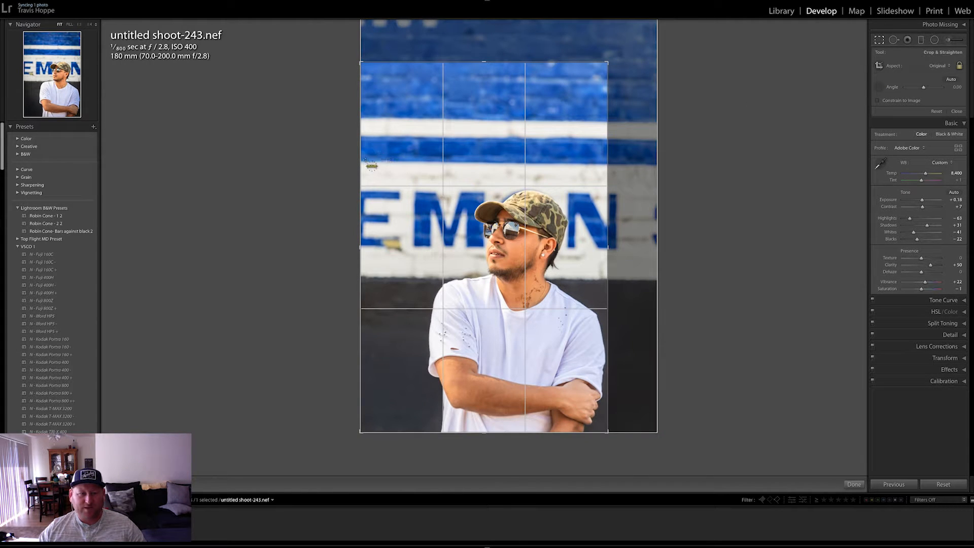
left_click_drag(361, 160, 759, 166)
key("Return")
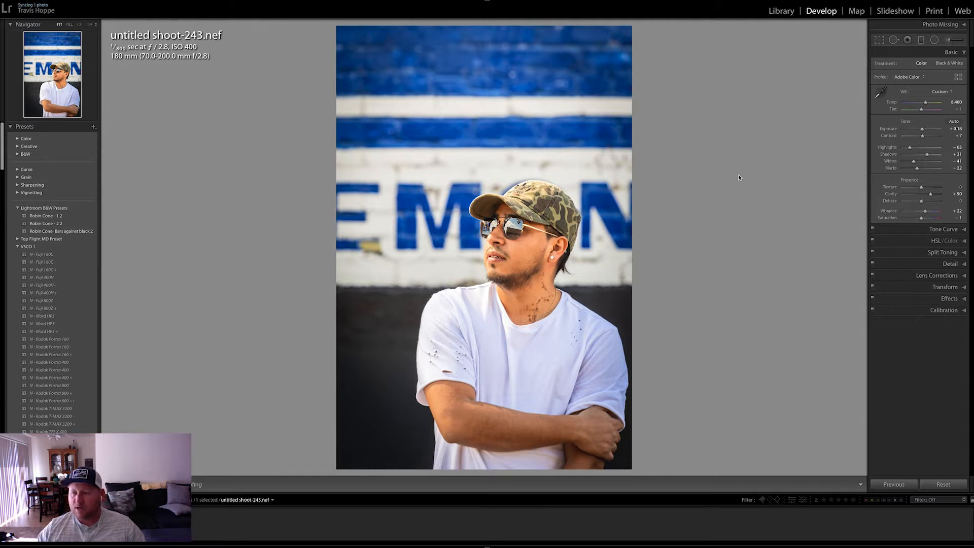
Set texture to +13, blacks to -32 and the white balance temperature to 8,370.
left_click_drag(920, 188, 972, 186)
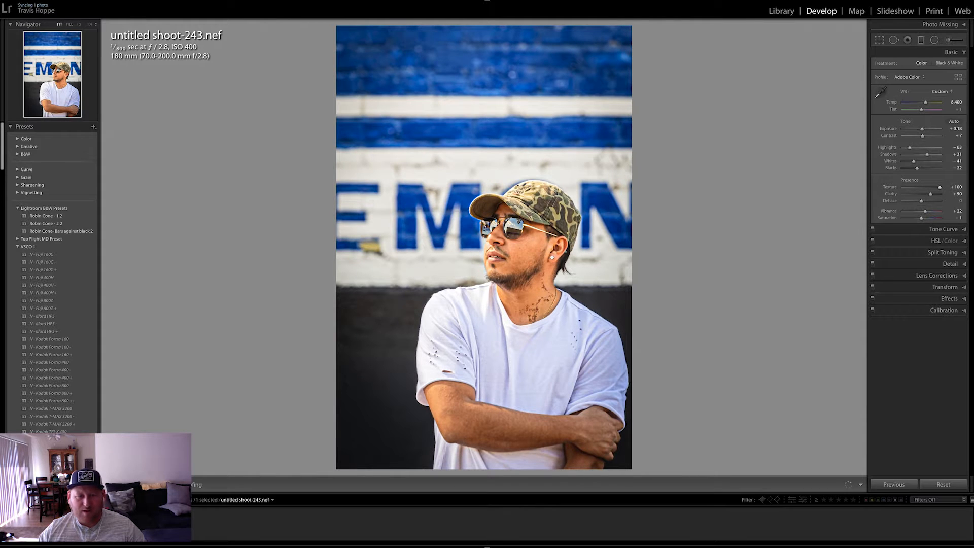
left_click_drag(940, 187, 916, 171)
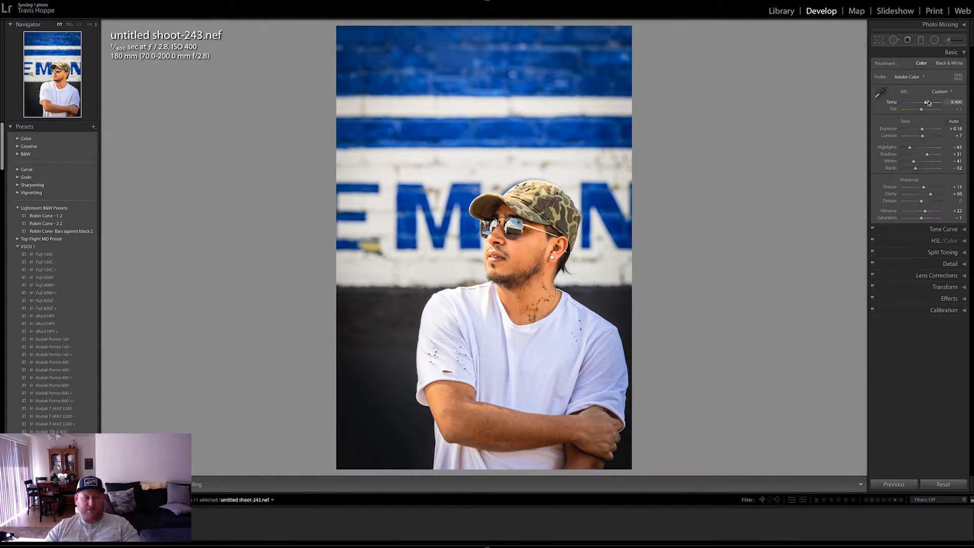
left_click_drag(928, 102, 925, 103)
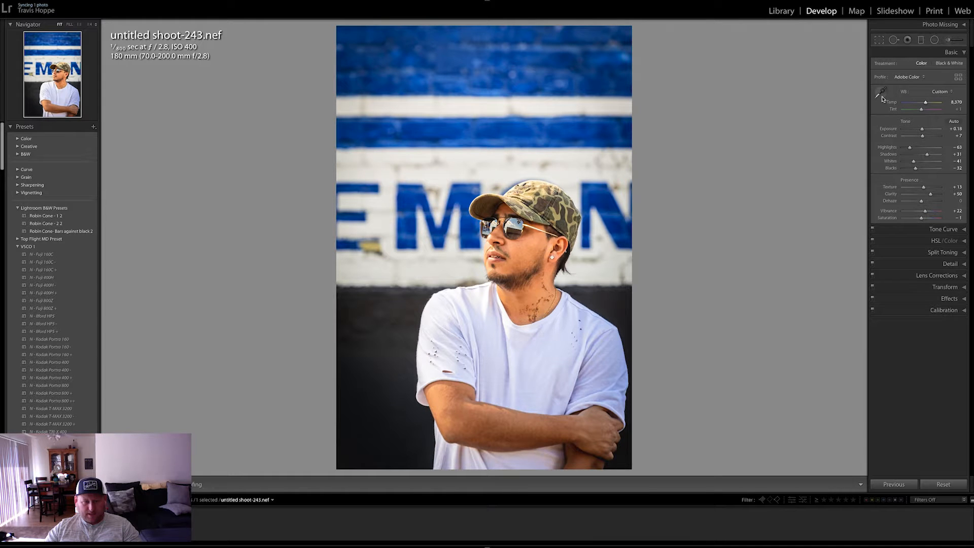
Try sampling a neutral white balance from the white brick wall beneath the letter M, and undo it.
left_click(880, 95)
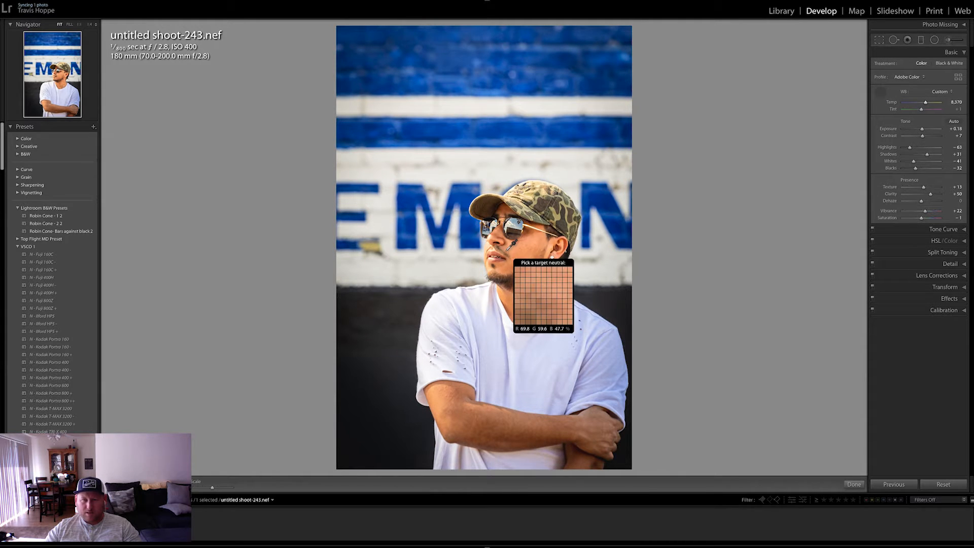
left_click(418, 260)
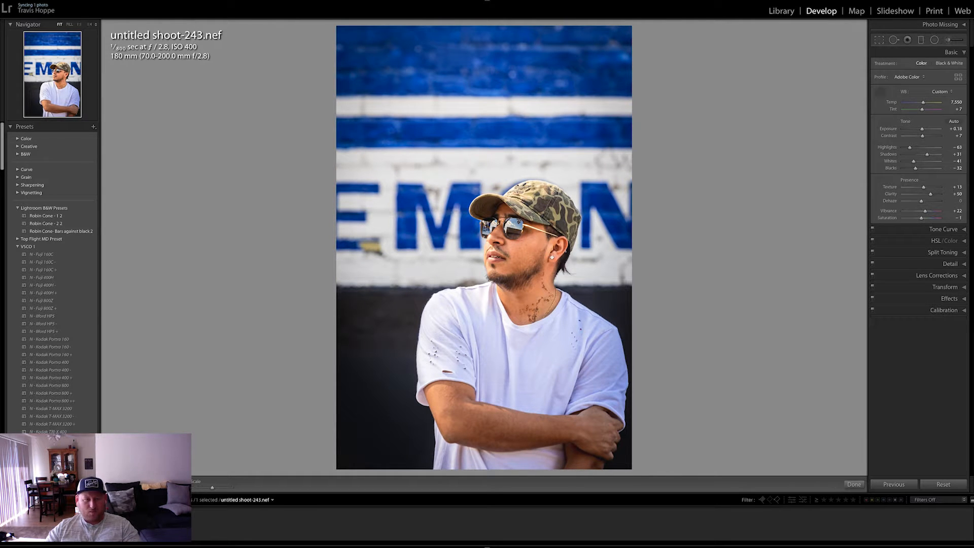
key("w")
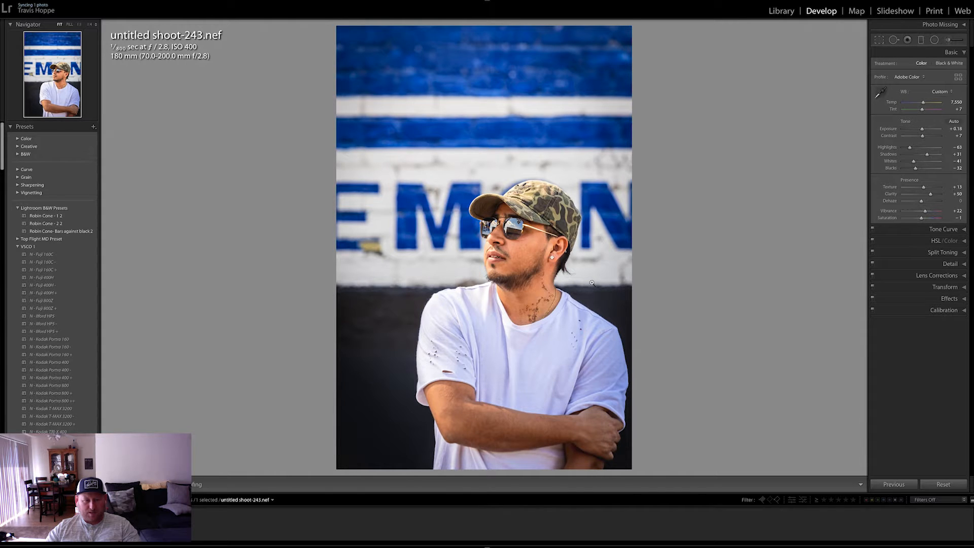
key("ctrl+z")
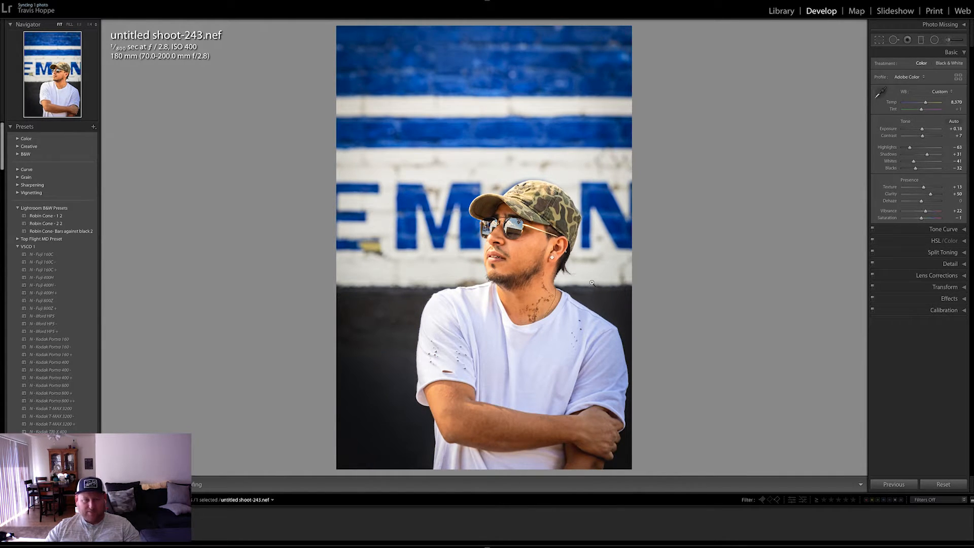
Compare the edited photo with its before version.
key("backslash")
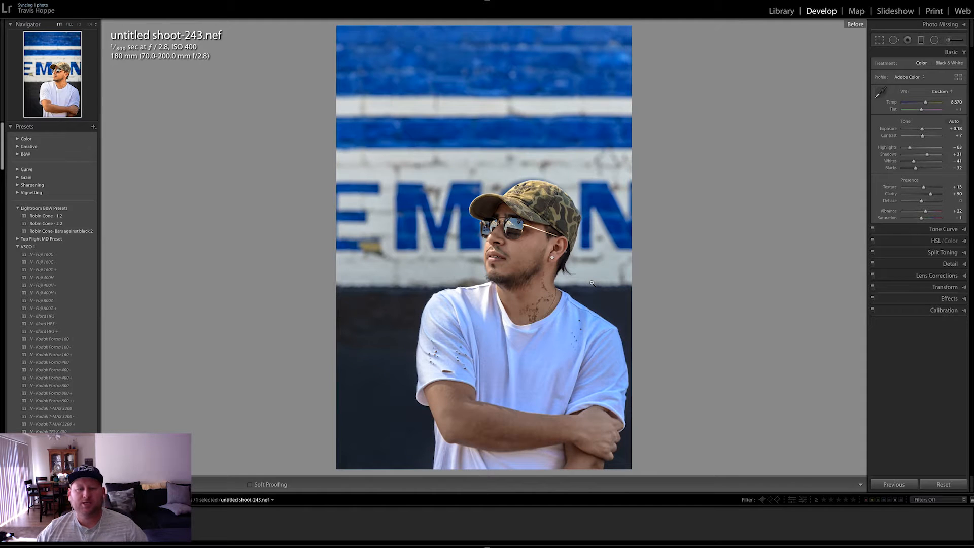
key("backslash")
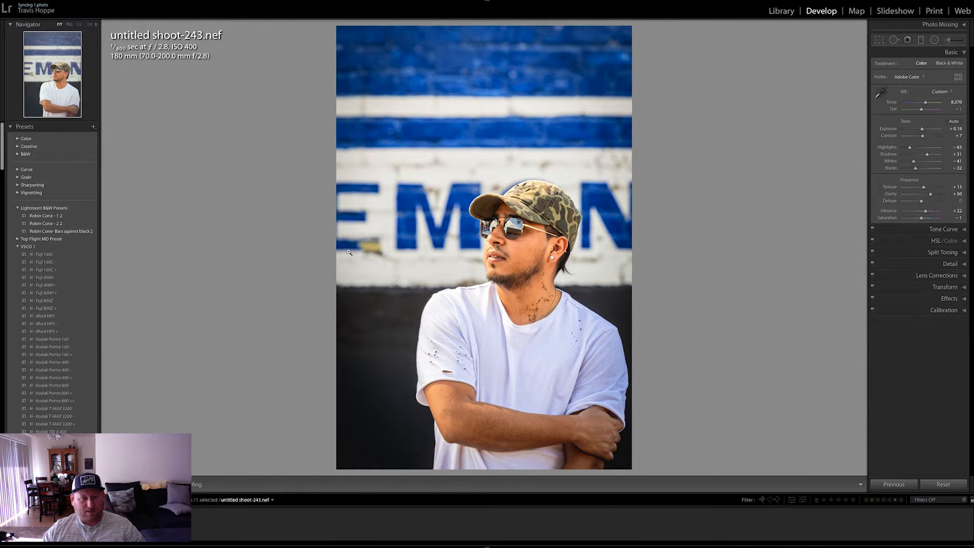
Try cloning the adjoining blue bar over the yellow patch by the letter E with brush size 79, and undo it.
left_click(373, 237)
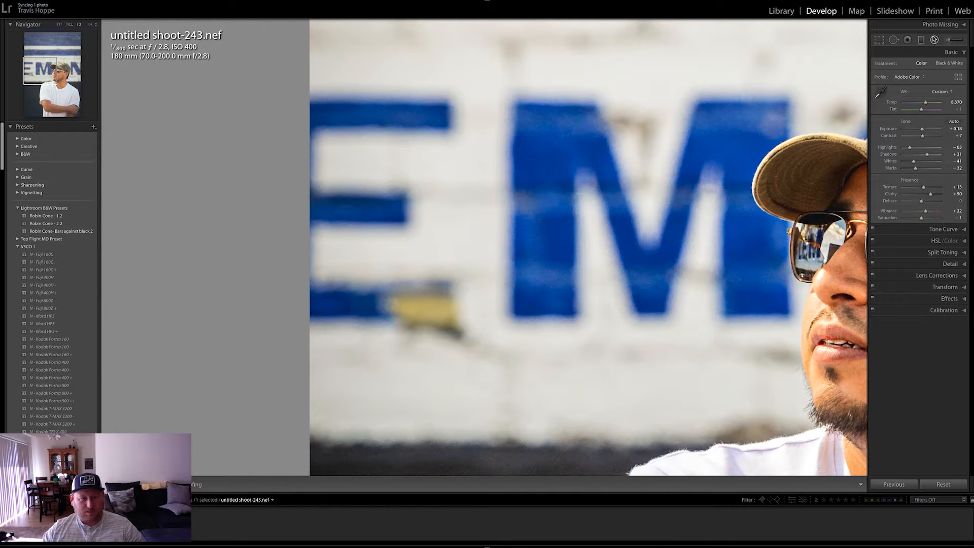
left_click(894, 39)
scroll(454, 315, "up", 5)
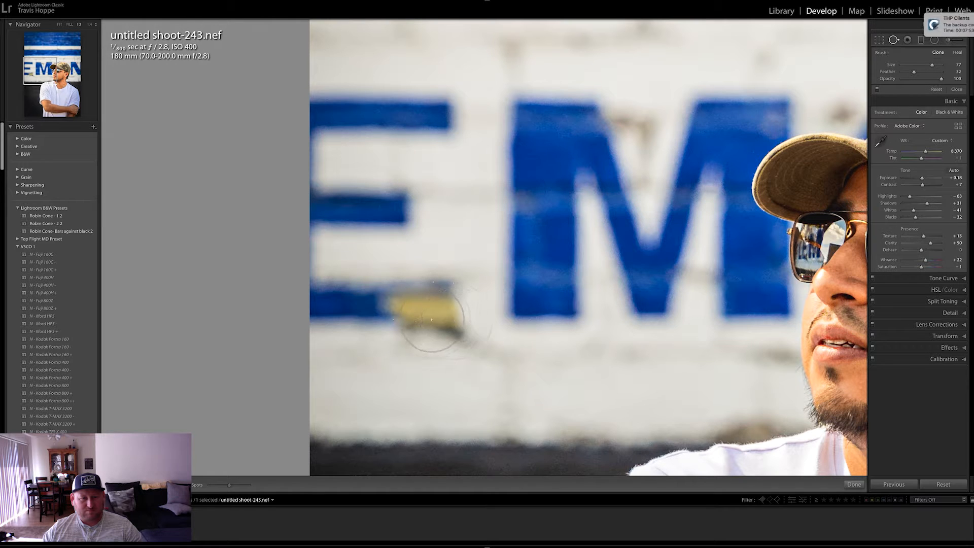
scroll(430, 319, "up", 1)
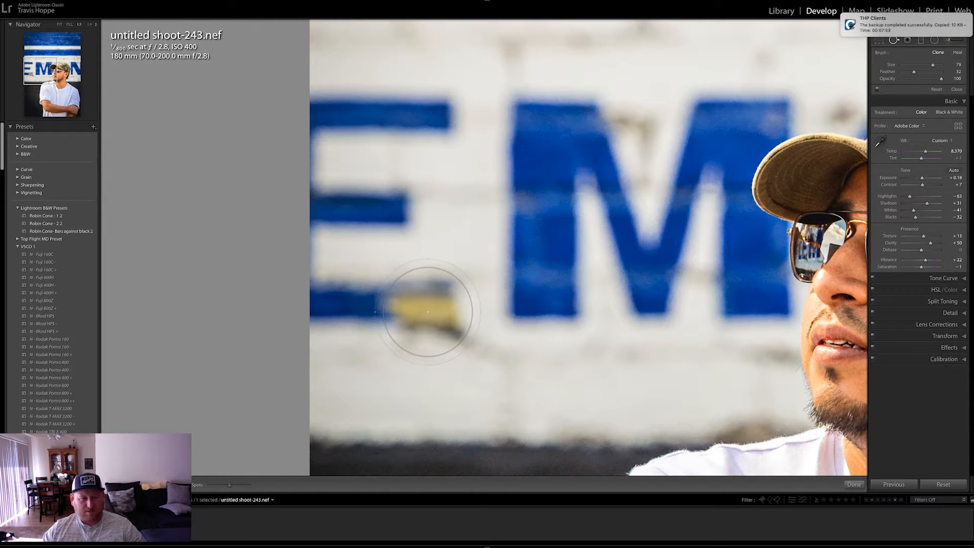
left_click(427, 311)
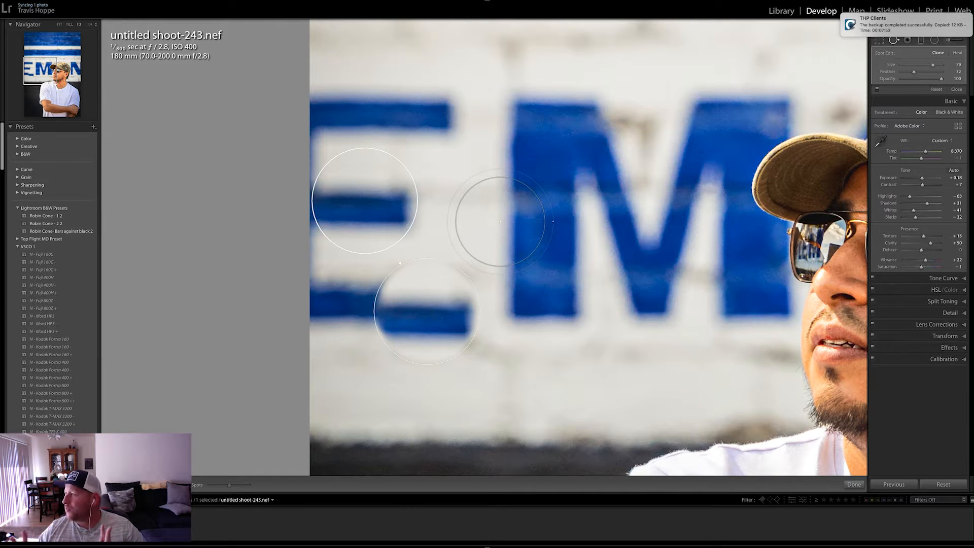
left_click_drag(368, 204, 348, 305)
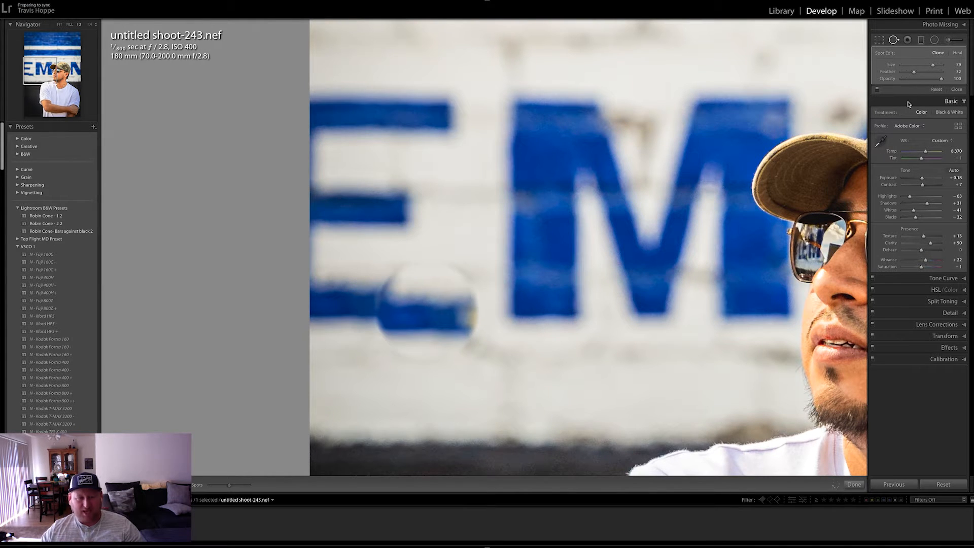
key("ctrl+z")
key("ctrl+z")
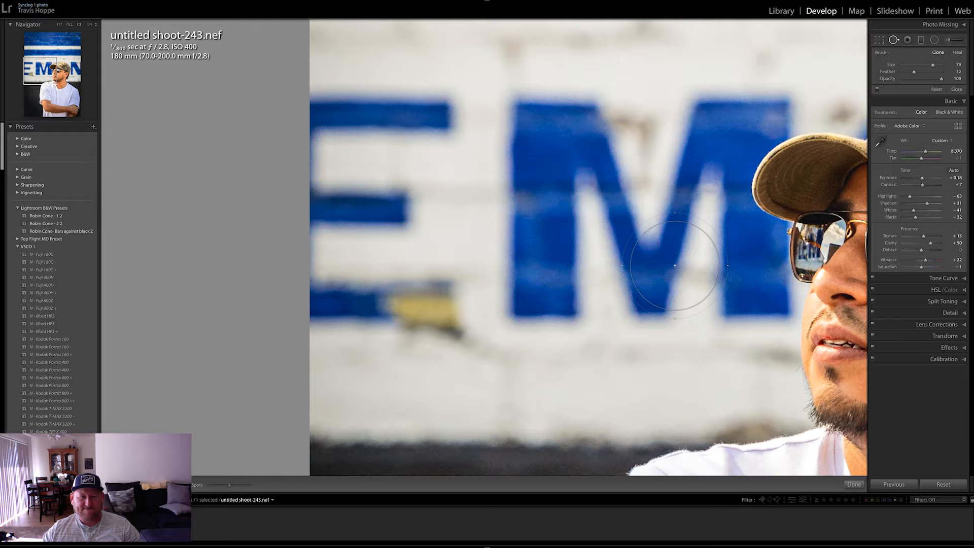
Try cloning over the yellow patch with brush size 76, sampling from the lower part of the letter M, and undo it.
key("z")
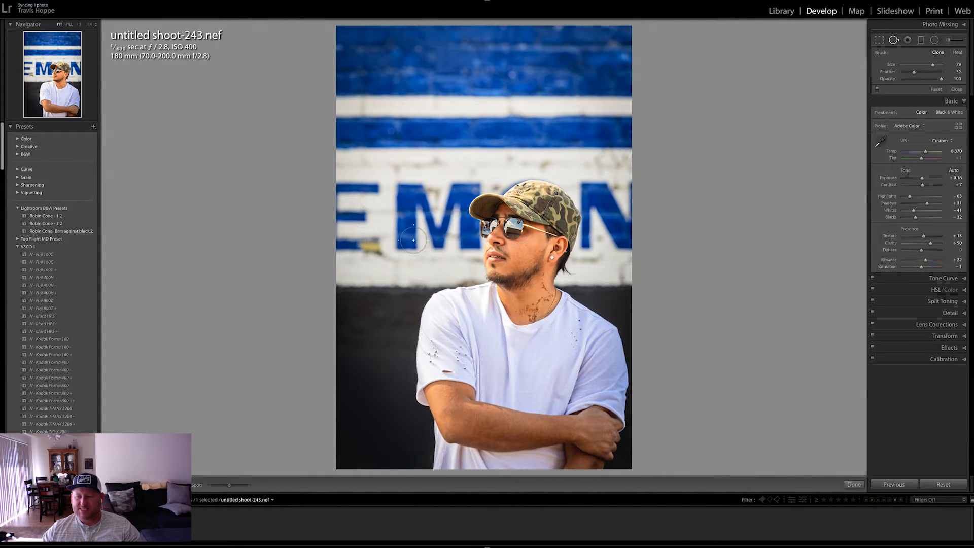
scroll(386, 243, "down", 3)
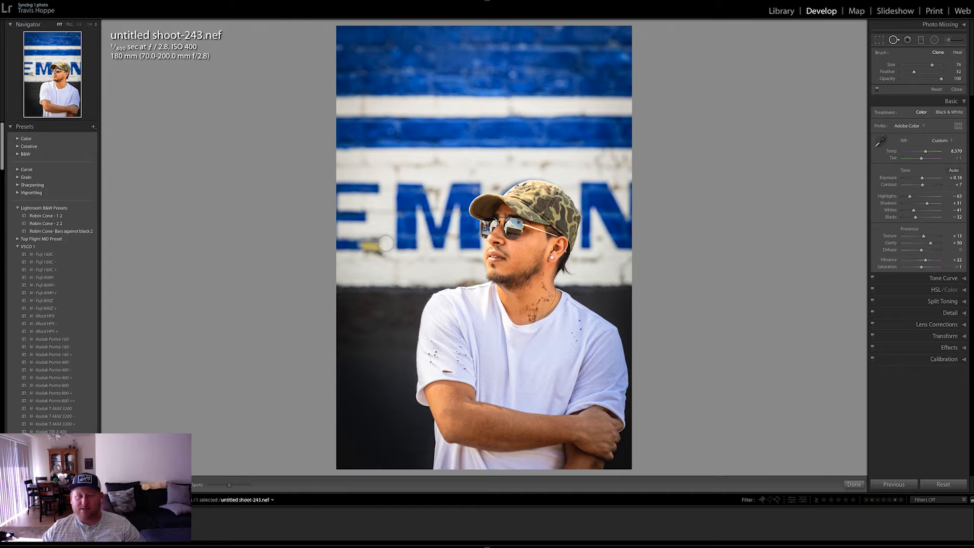
left_click(374, 247)
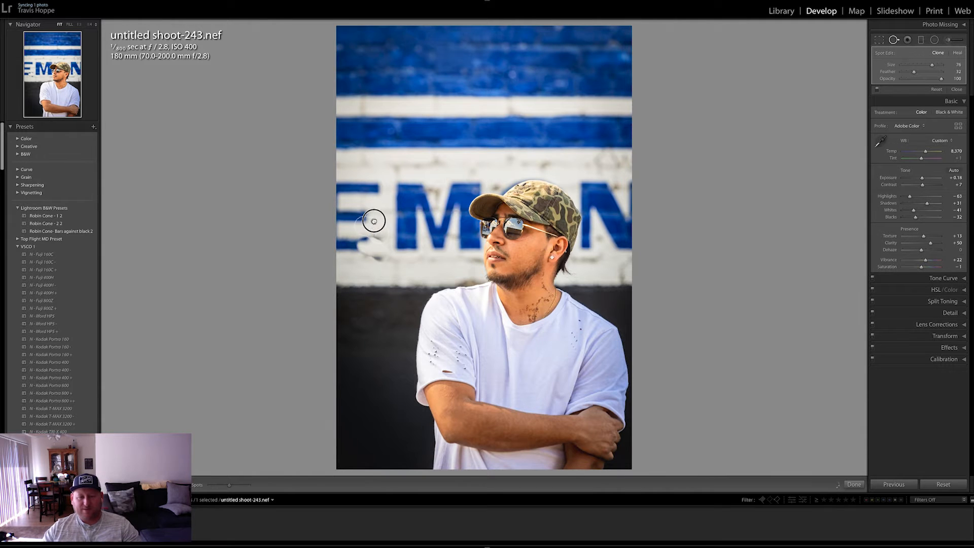
mouse_move(373, 224)
left_mouse_down()
mouse_move(364, 243)
mouse_move(411, 241)
left_mouse_up()
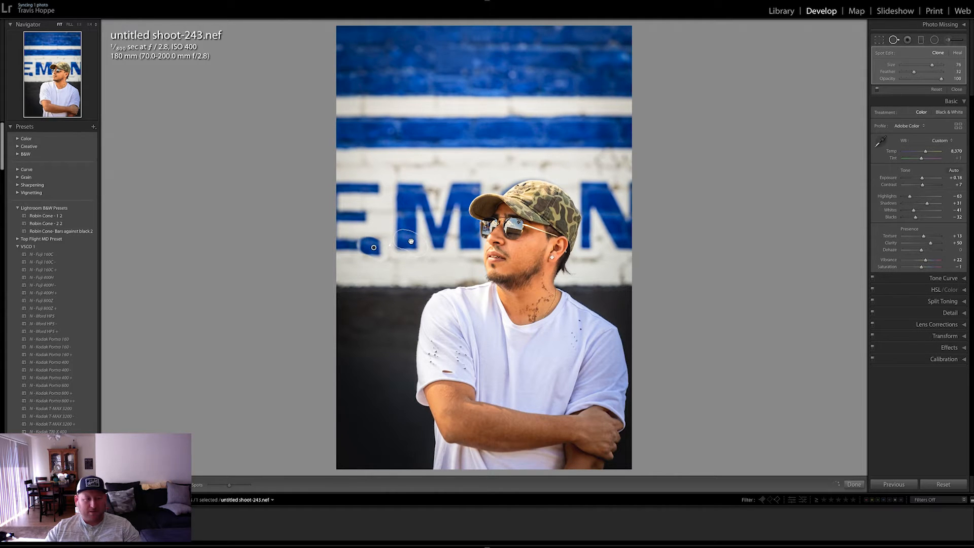
key("ctrl+z")
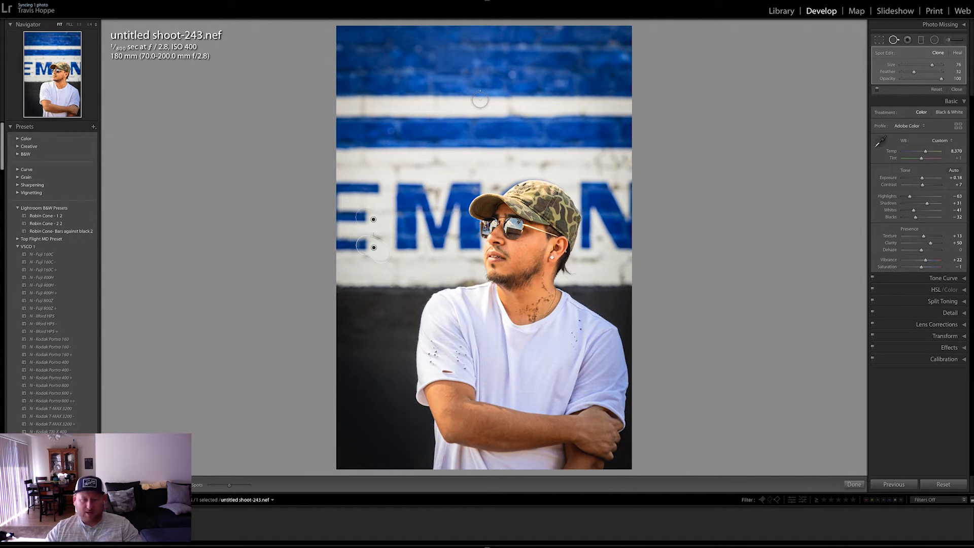
key("ctrl+z")
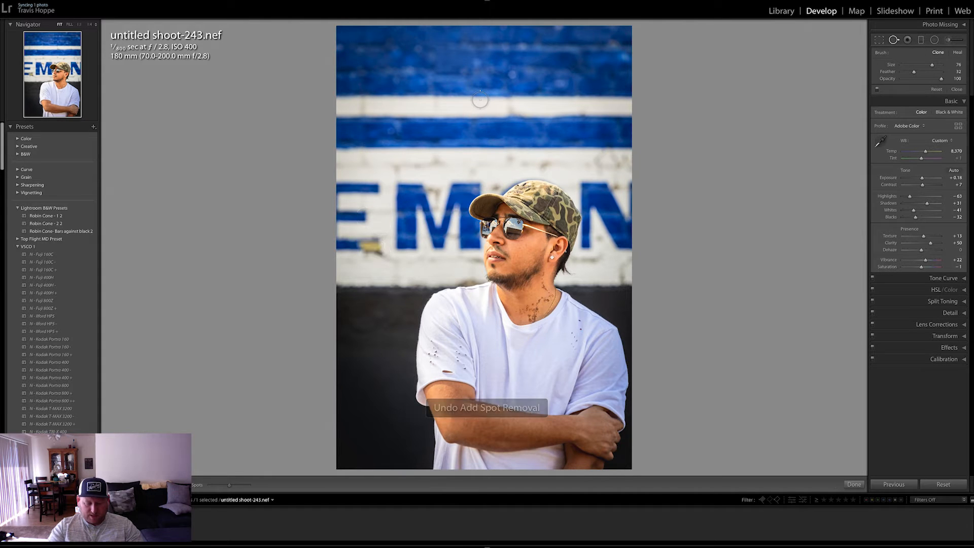
Redo the spot removal, try a brush feather of 59 and opacity of 72, and undo the repair.
key("ctrl+shift+z")
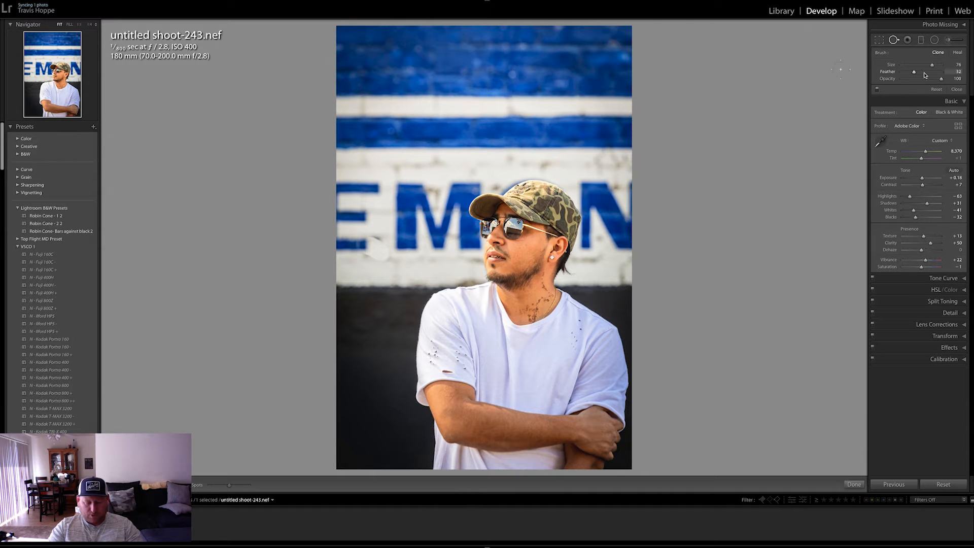
left_click_drag(913, 74, 924, 75)
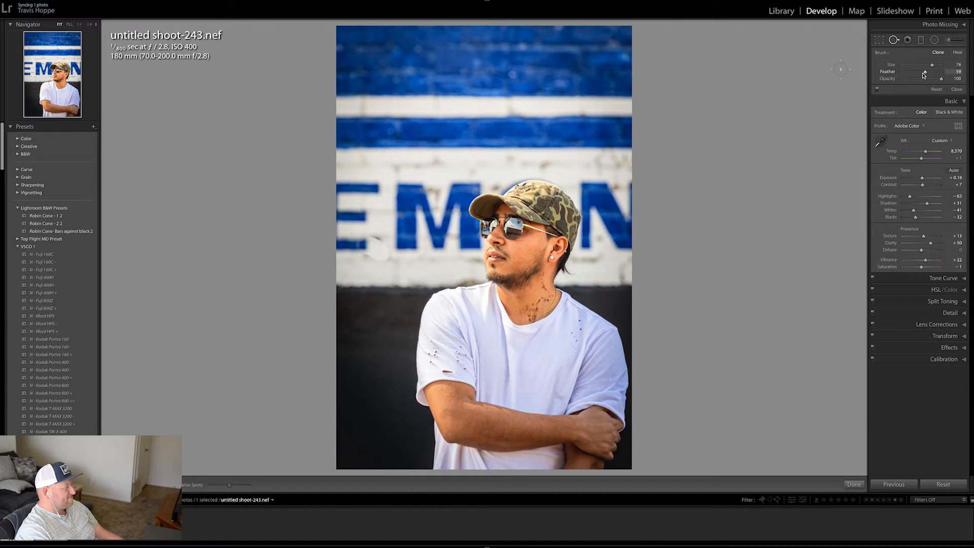
left_click_drag(941, 78, 929, 80)
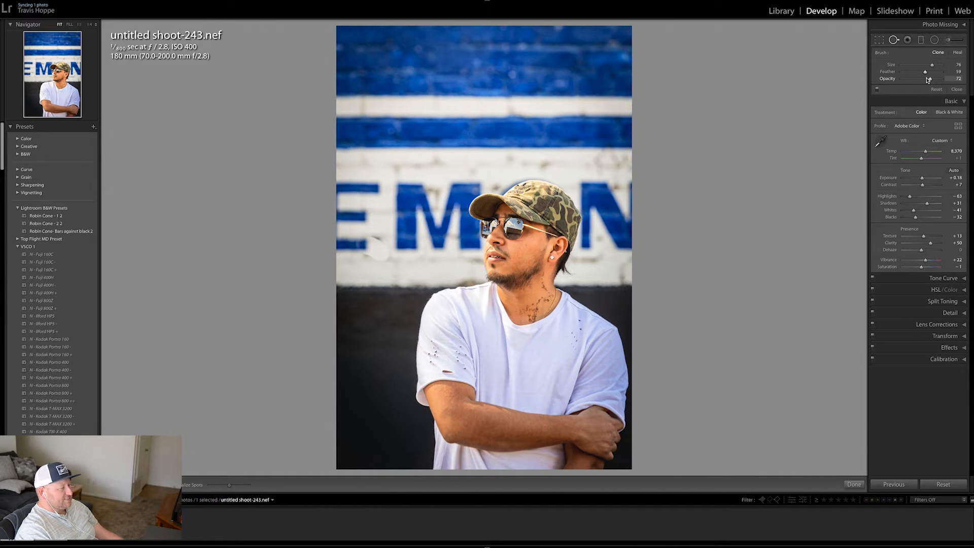
left_click(854, 484)
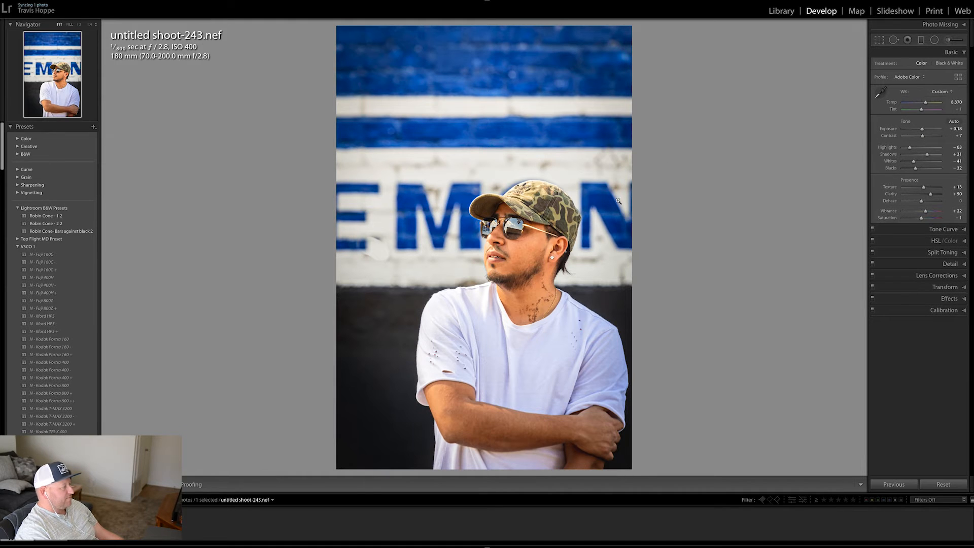
key("ctrl+z")
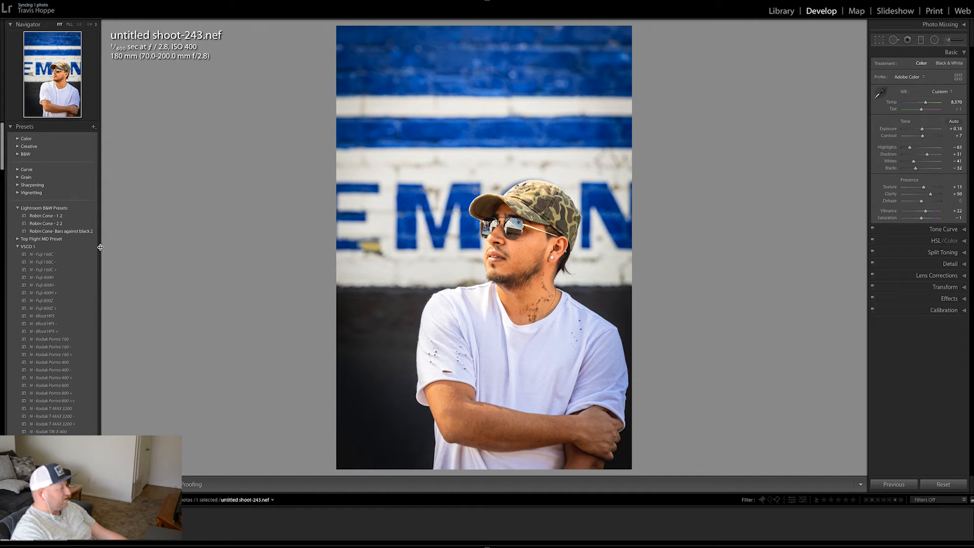
Open the export settings for the photo and enter "YOutube episode 2" as the custom file name text.
mouse_move(325, 1)
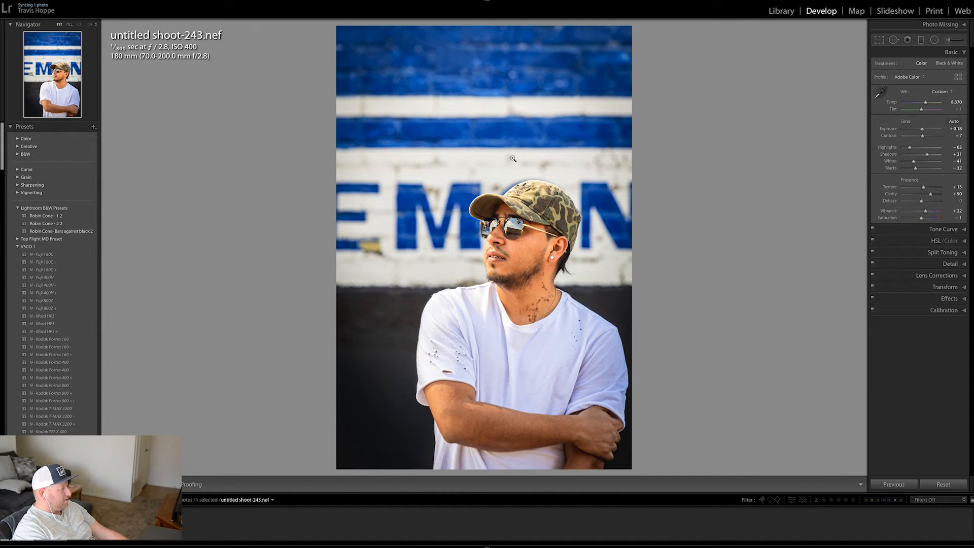
key("shift")
key("super+shift+e")
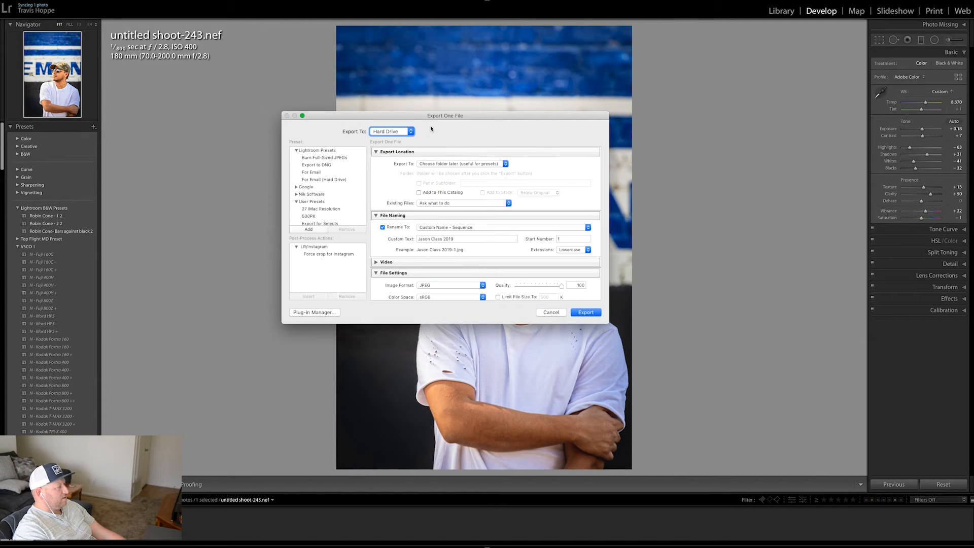
key("Tab")
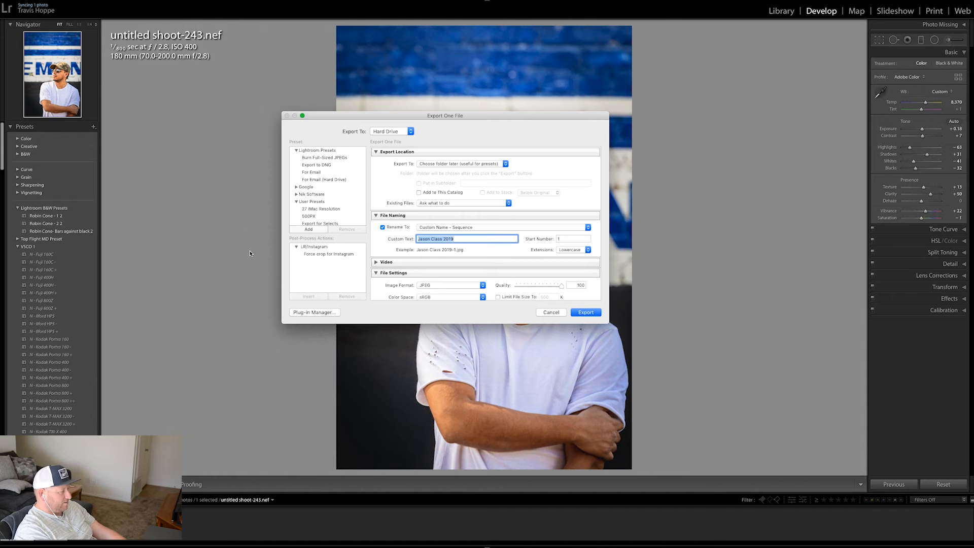
key("shift")
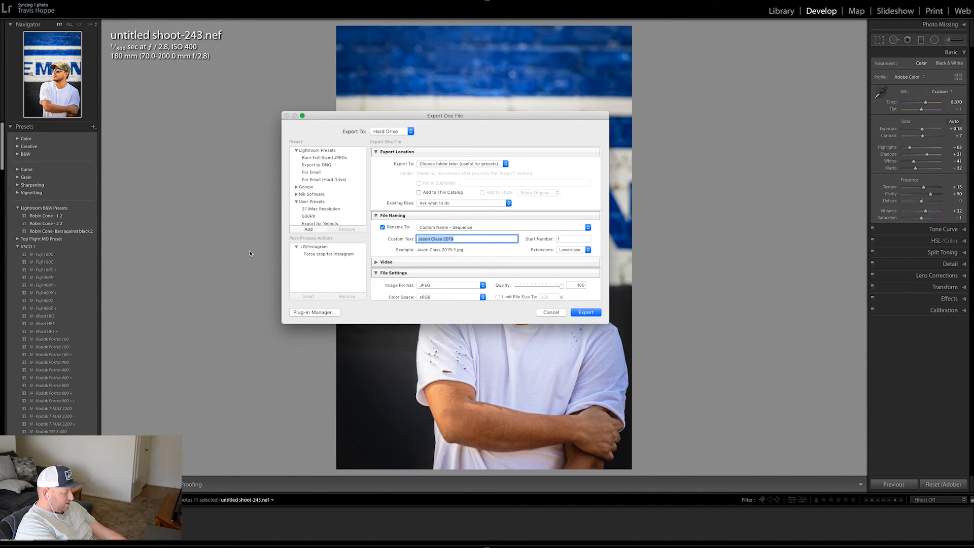
type("YOutube ep")
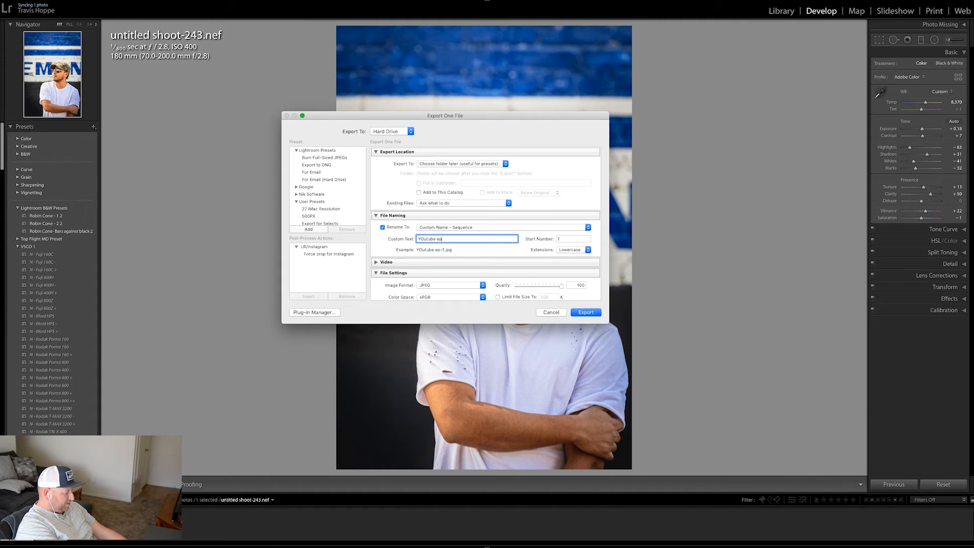
type("isode 2")
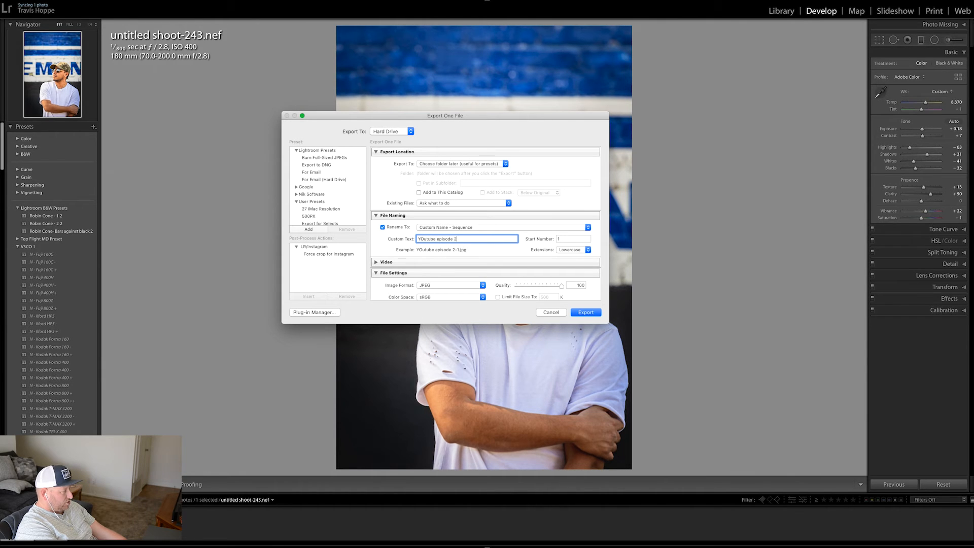
Correct the custom file name text to "Youtube Episode 2" and export the JPEG to the Desktop folder.
left_click(422, 238)
key("BackSpace")
type("o")
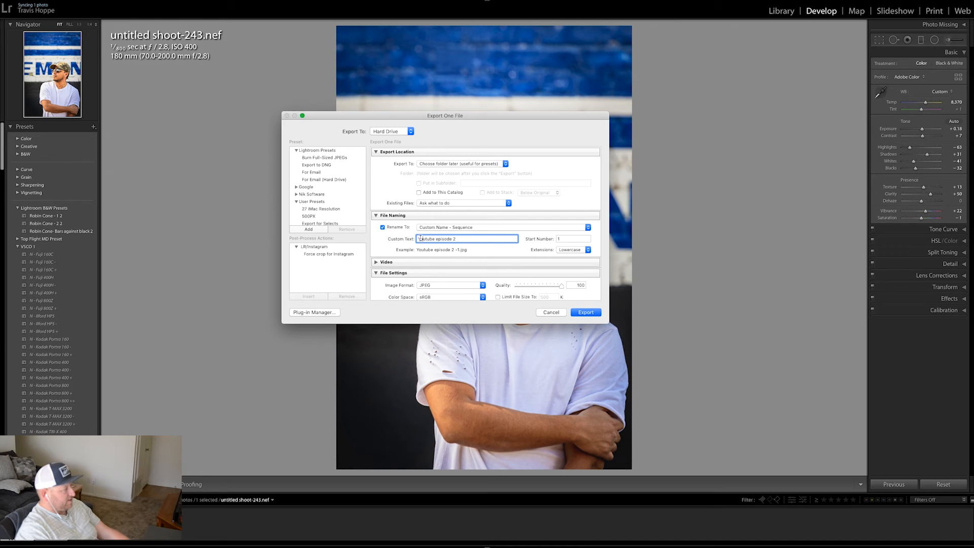
left_click(437, 238)
key("BackSpace")
type("E")
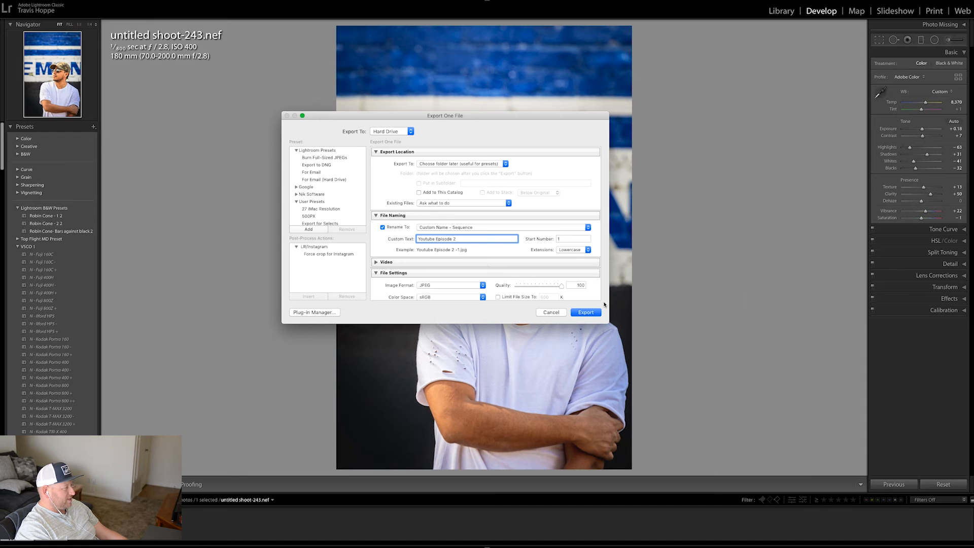
left_click(586, 312)
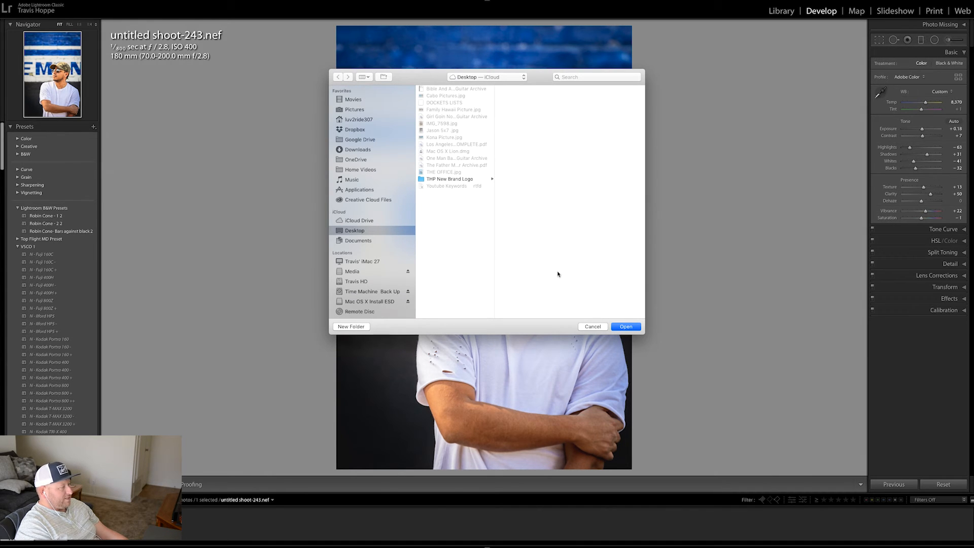
left_click(626, 326)
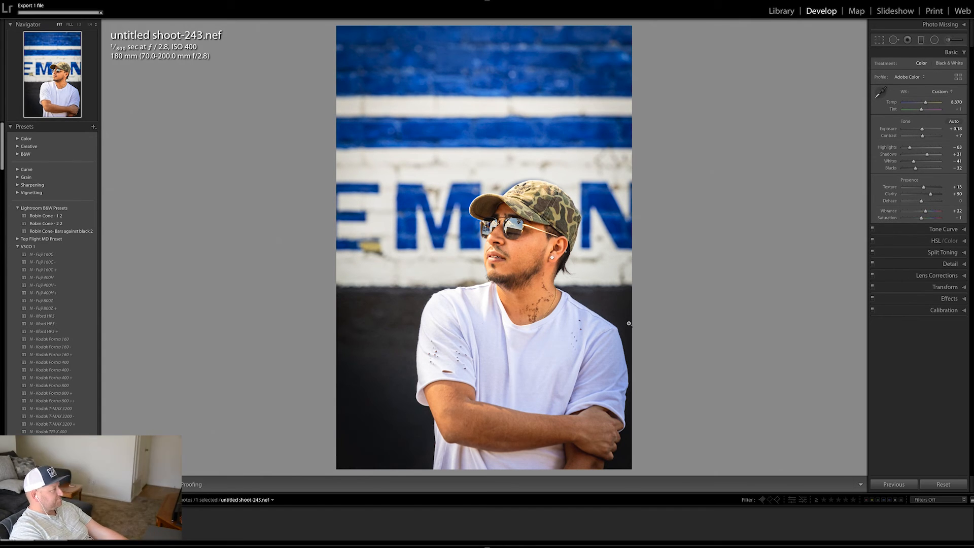
Switch to Finder and preview the exported Youtube Episode 2 -1.jpg on the desktop.
key("super+Tab")
key("super+Tab")
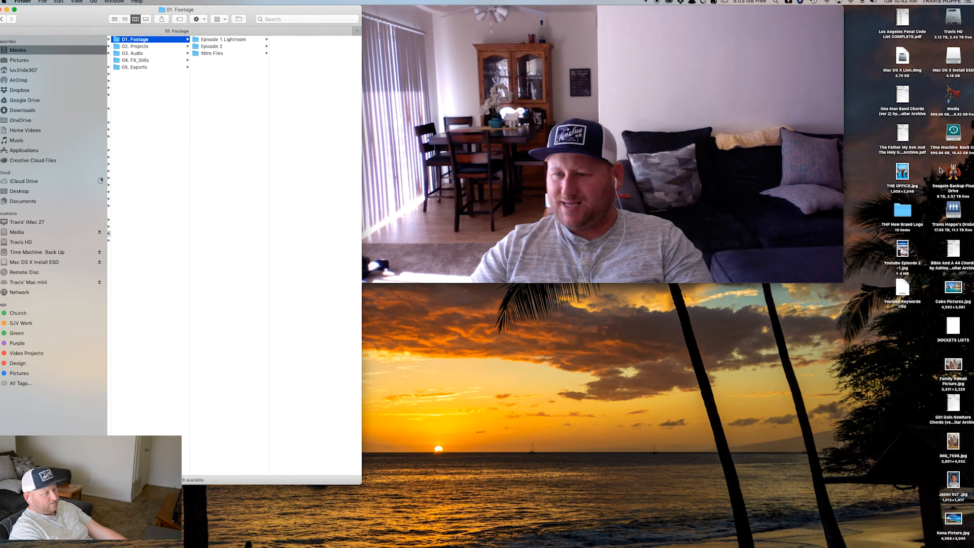
left_click(902, 250)
key("space")
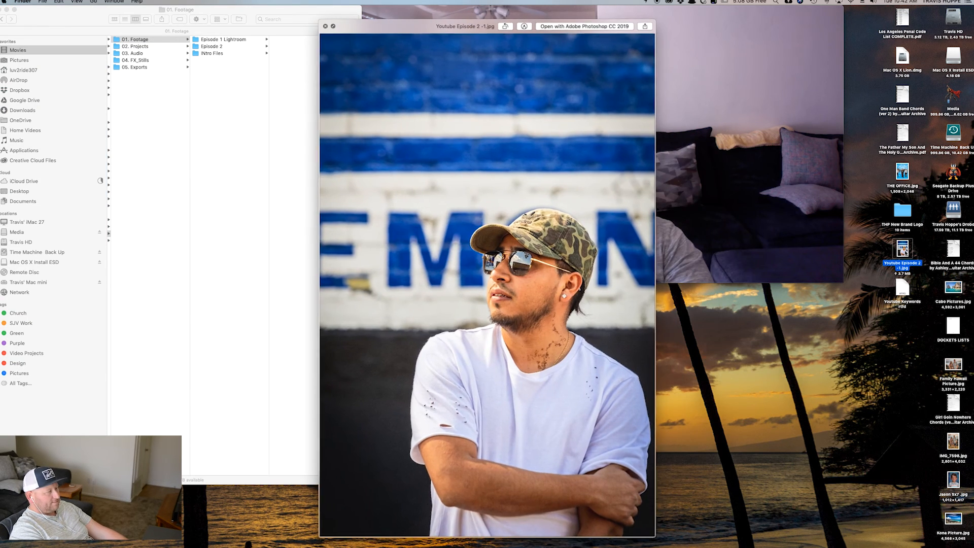